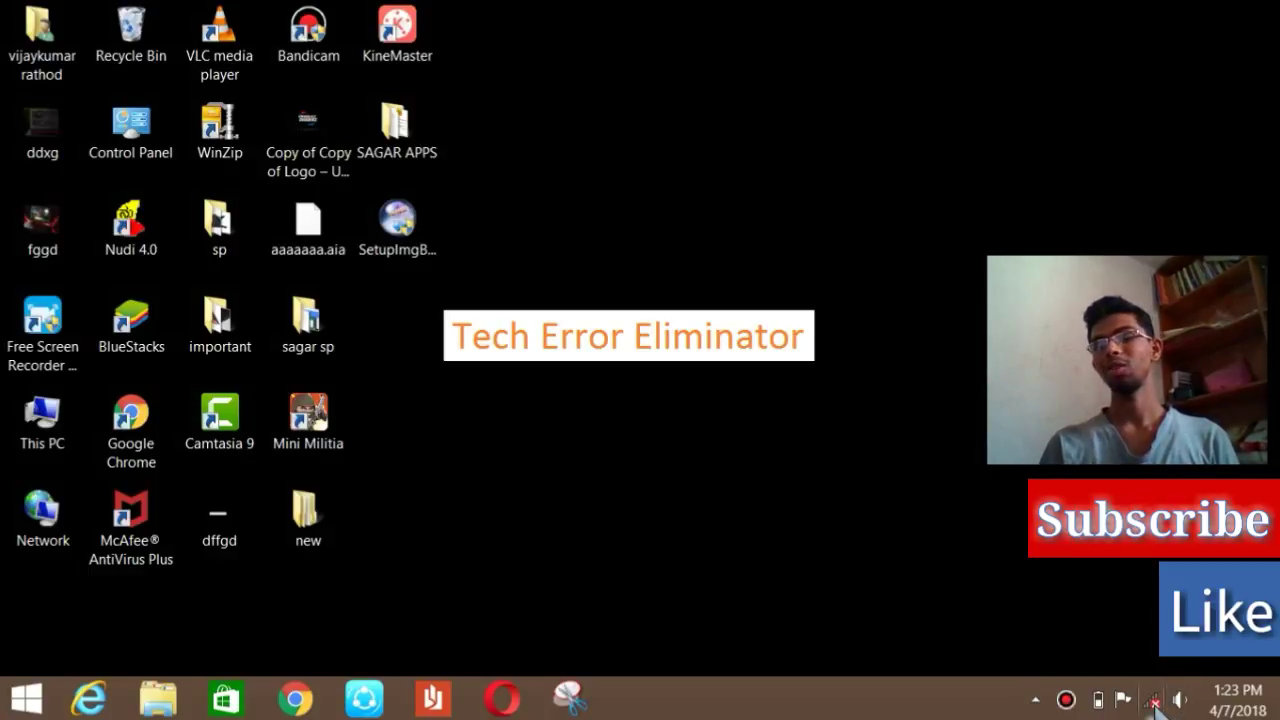
# - Open the Control Panel by running "control panel" from the Run dialog
pyautogui.moveTo(1154, 702)
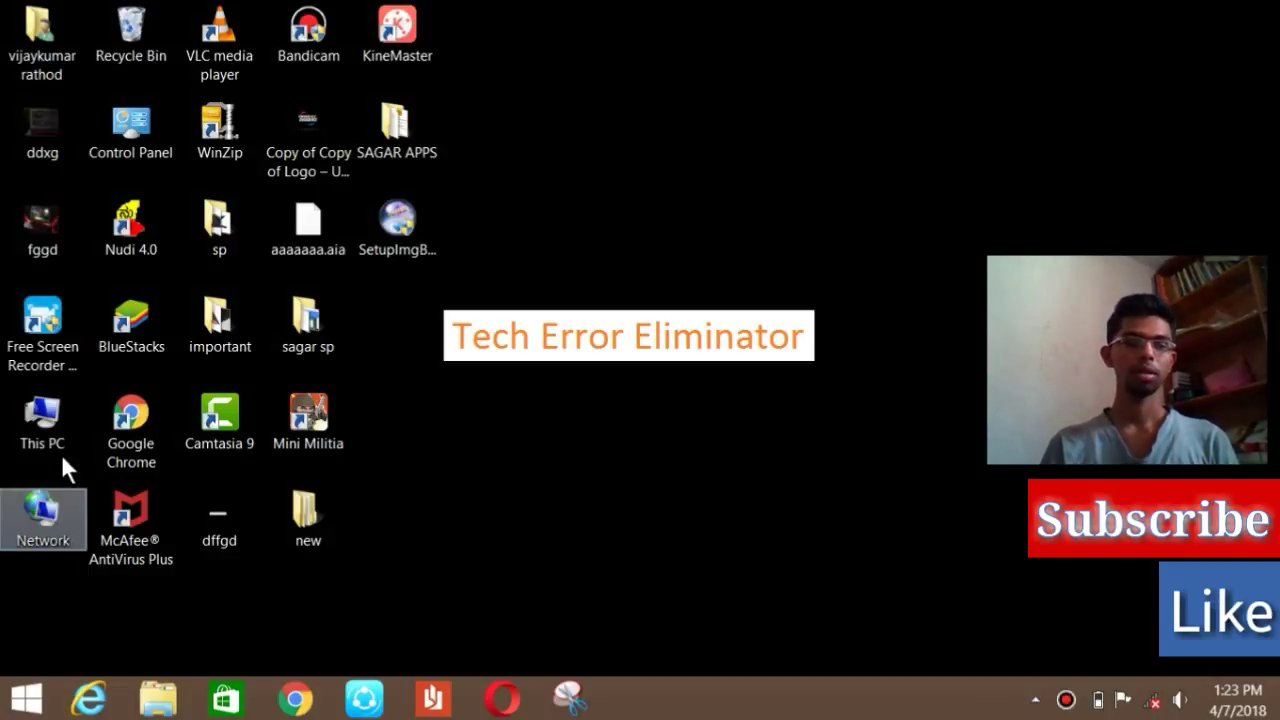
pyautogui.click(26, 698)
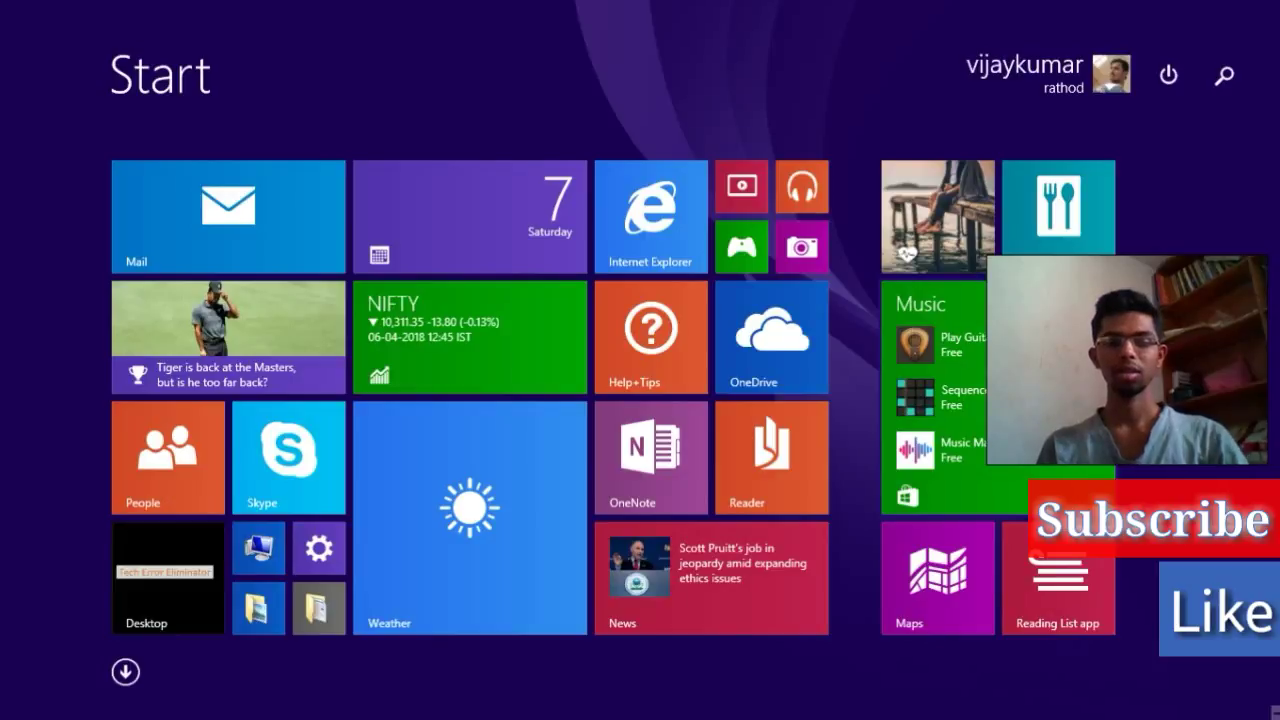
pyautogui.write('run')
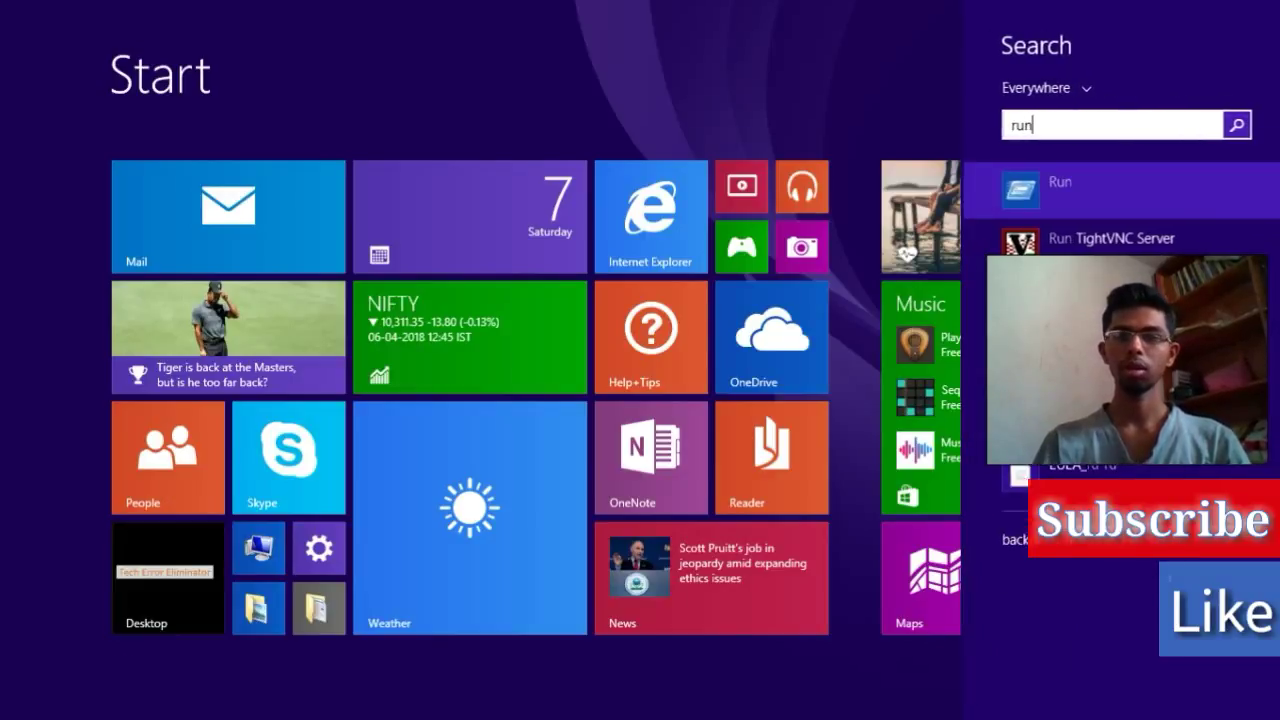
pyautogui.press('Return')
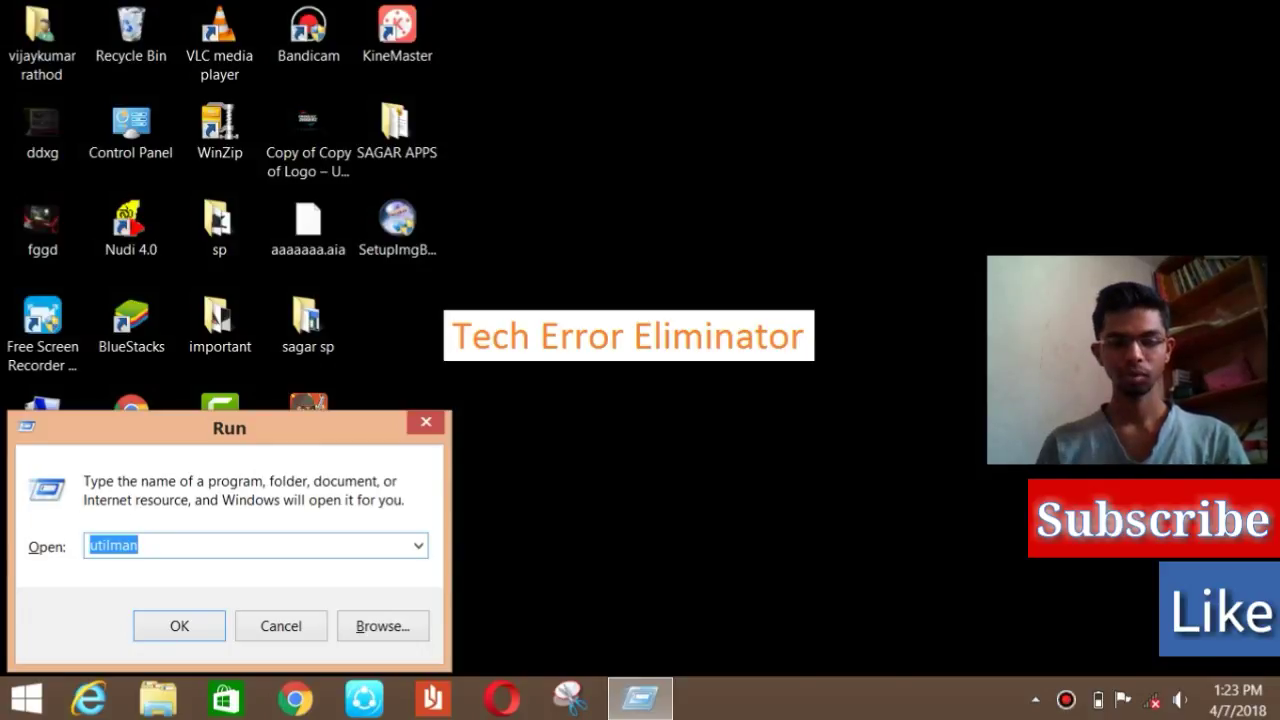
pyautogui.write('con')
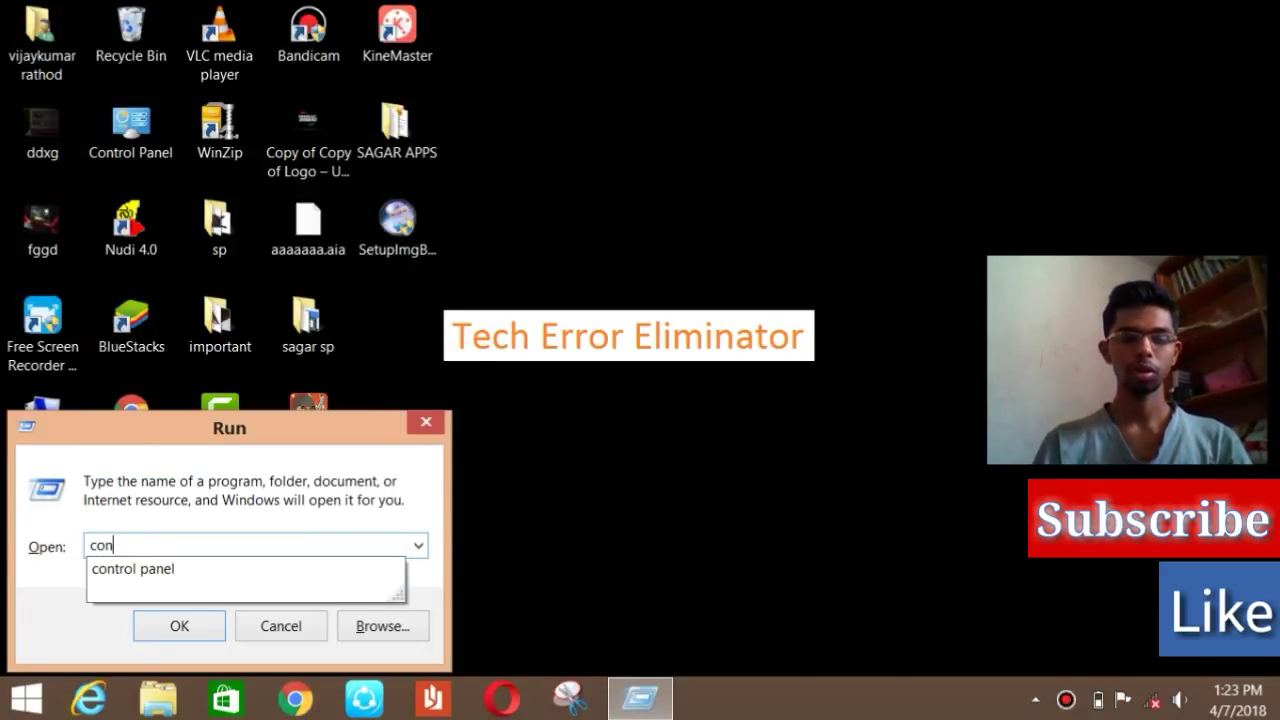
pyautogui.press('Down')
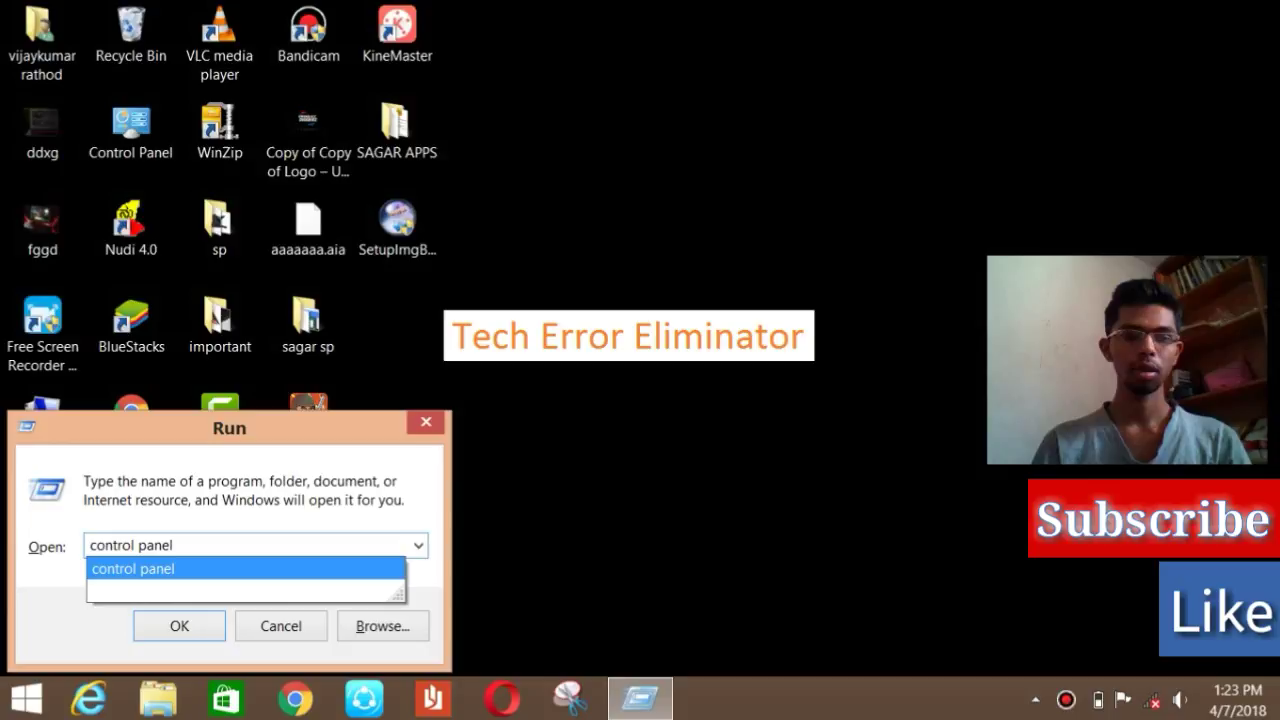
pyautogui.press('Return')
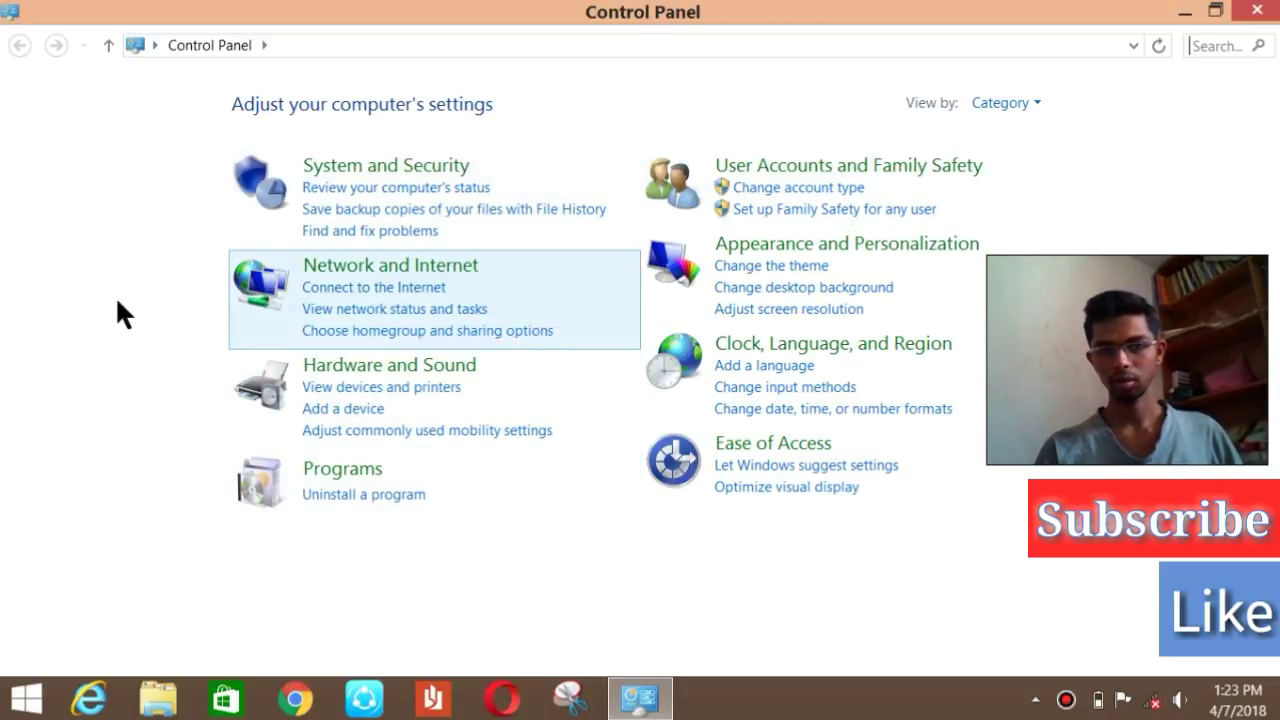
# - Go to the Network and Sharing Center within the Network and Internet category
pyautogui.click(340, 266)
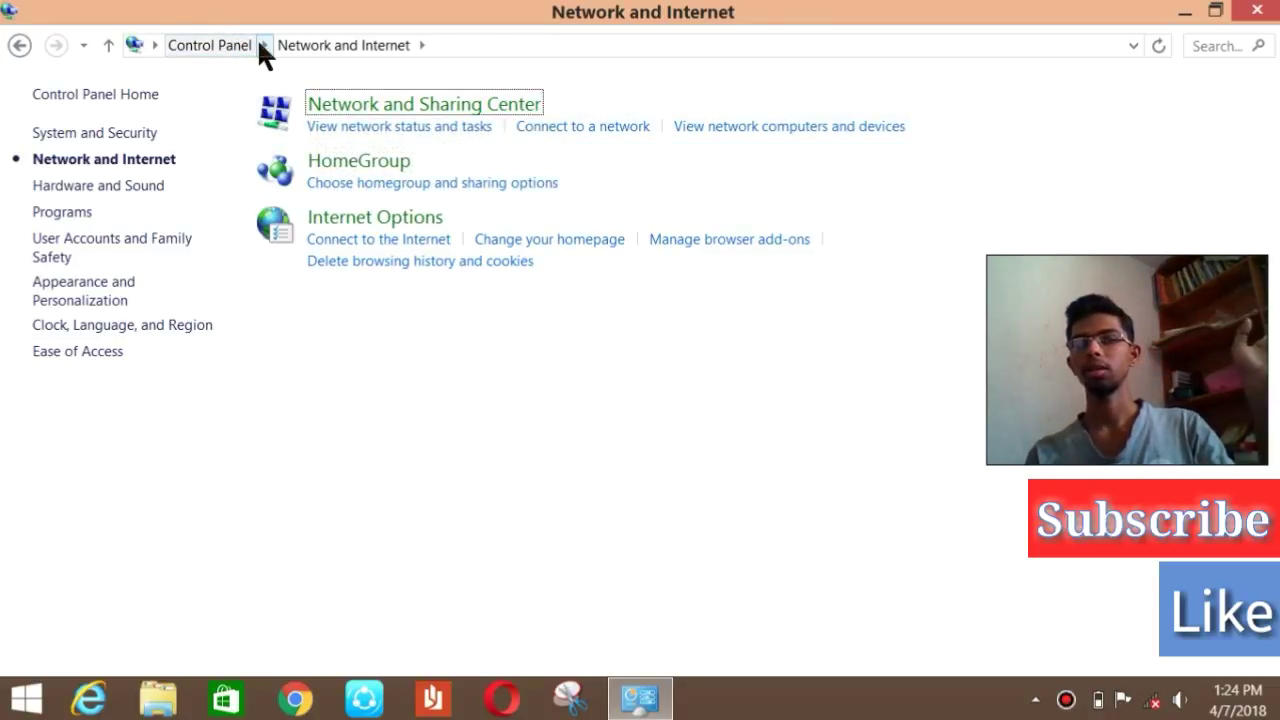
pyautogui.click(20, 46)
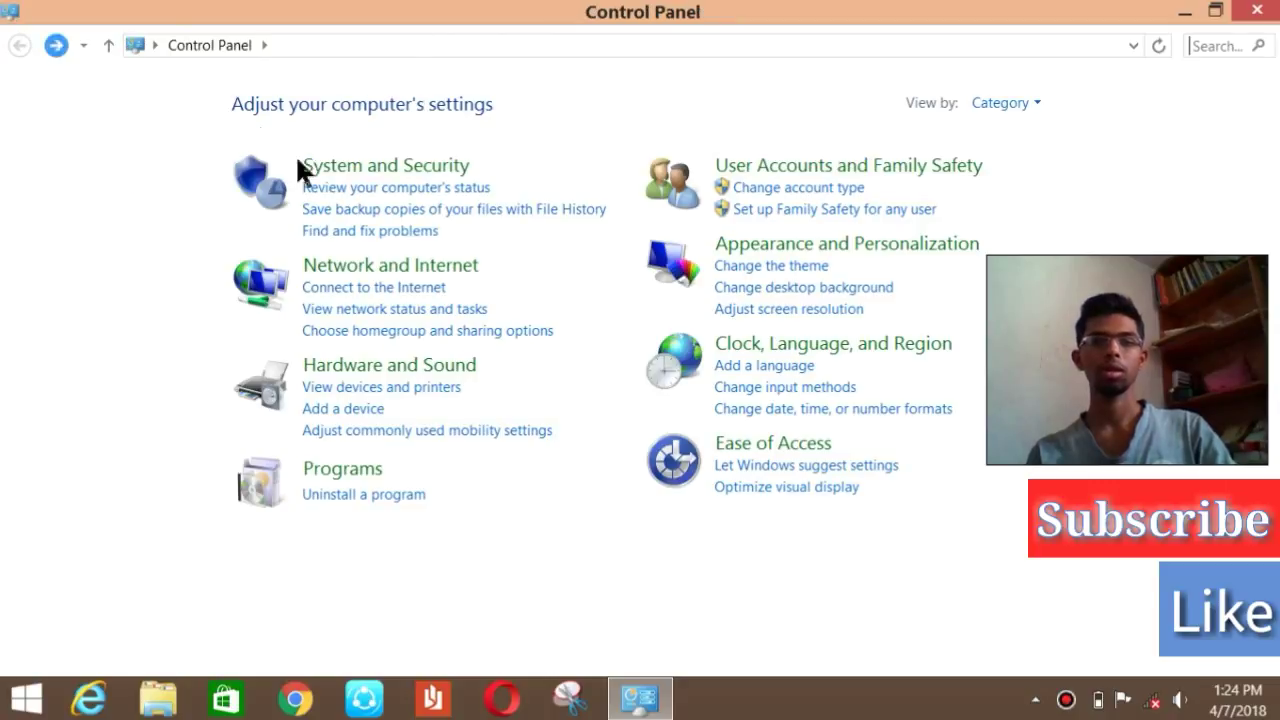
pyautogui.click(366, 266)
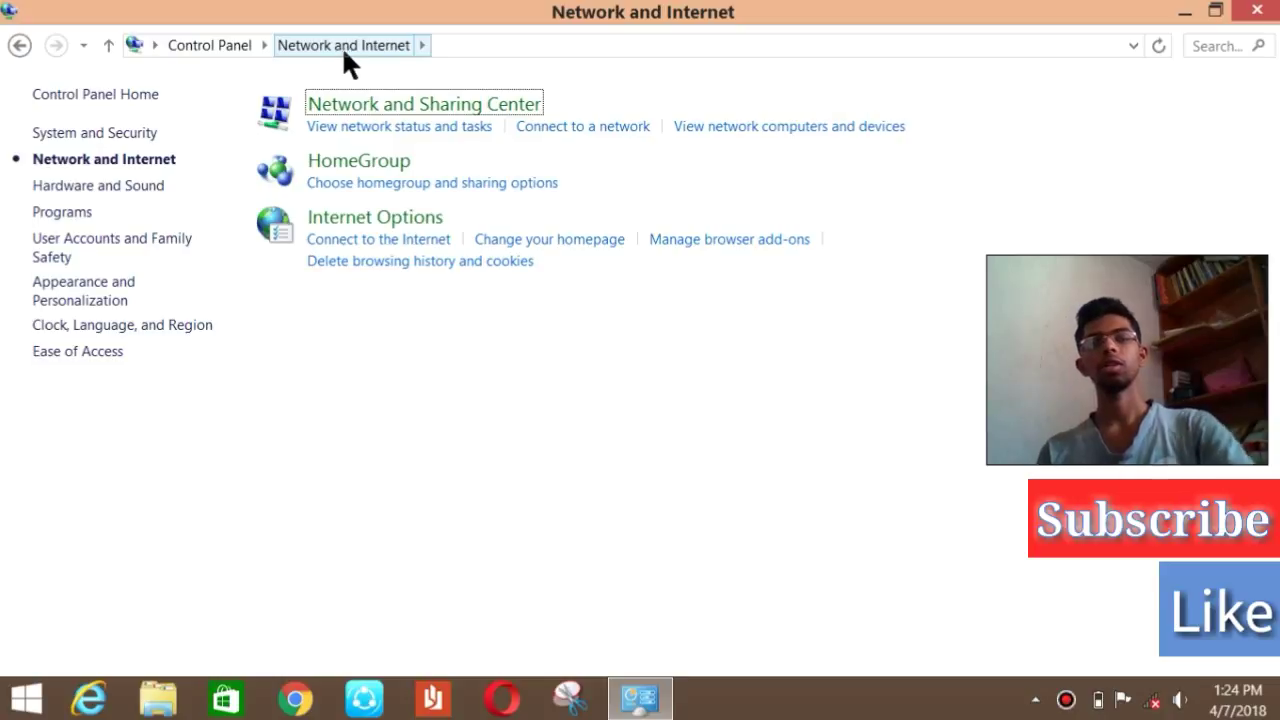
pyautogui.click(389, 110)
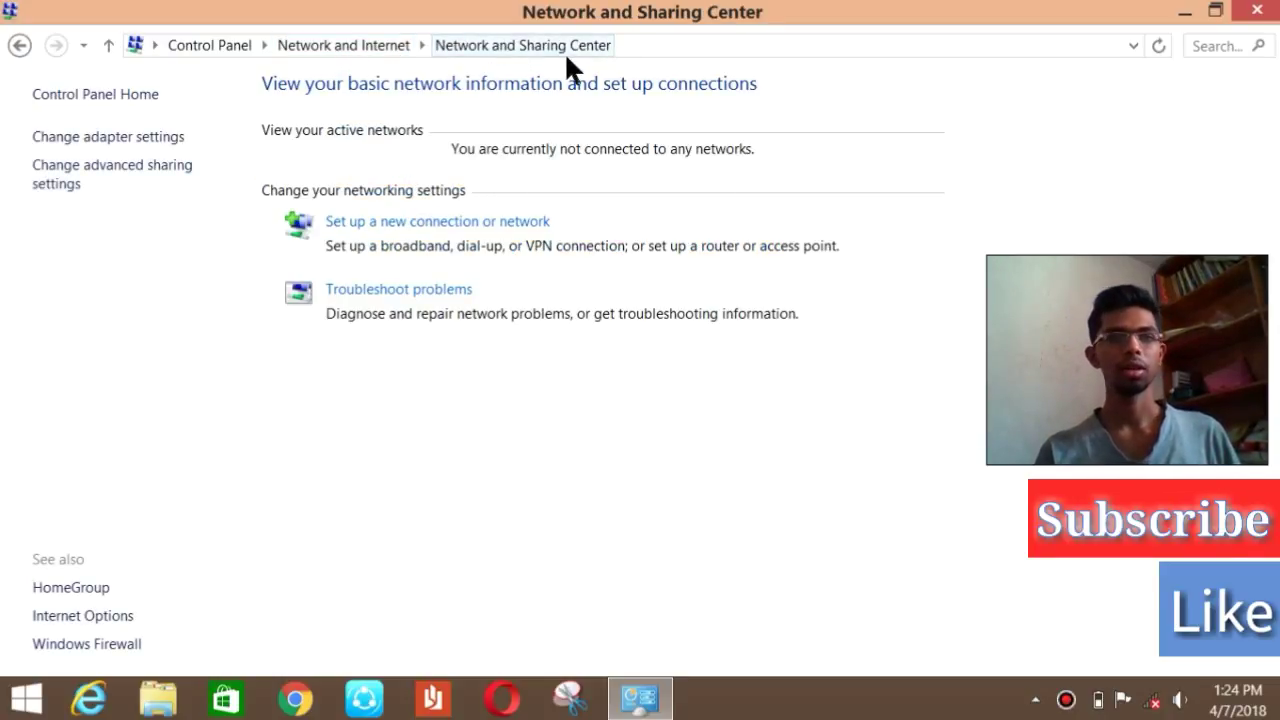
# - Look over the Network and Internet troubleshooters, including Network Adapter, and return to the Network and Sharing Center
pyautogui.click(445, 296)
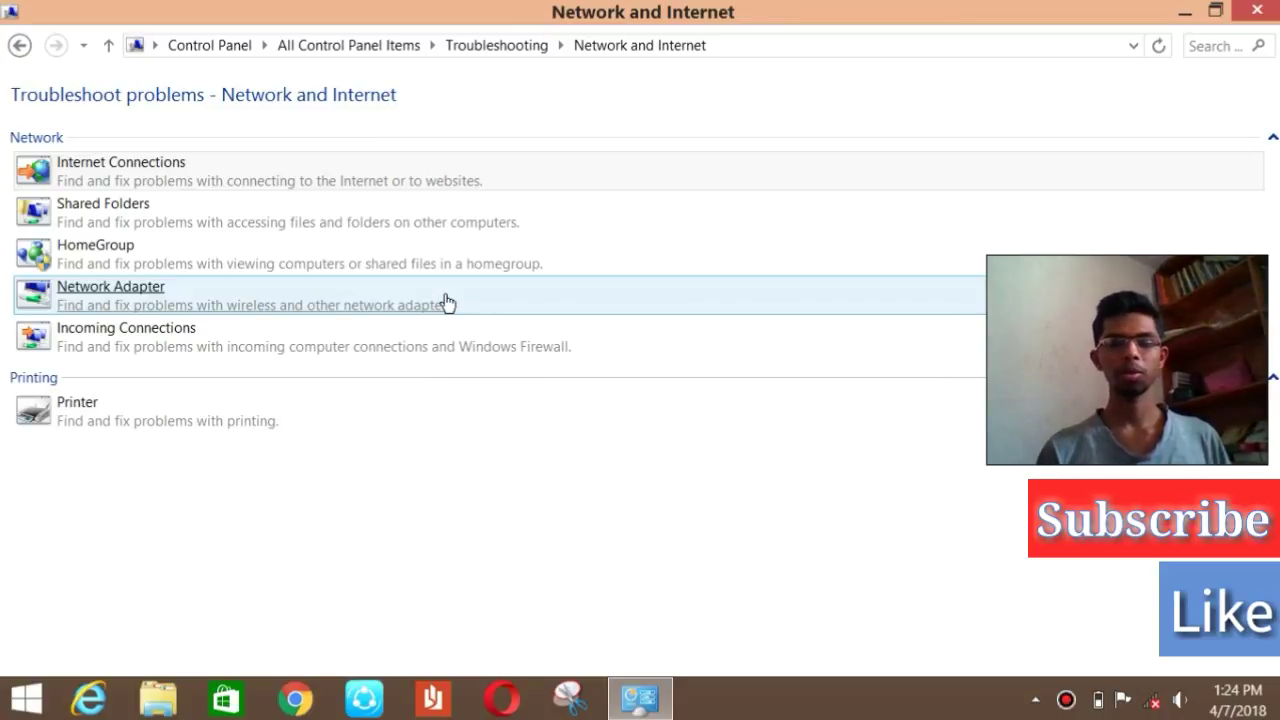
pyautogui.click(20, 46)
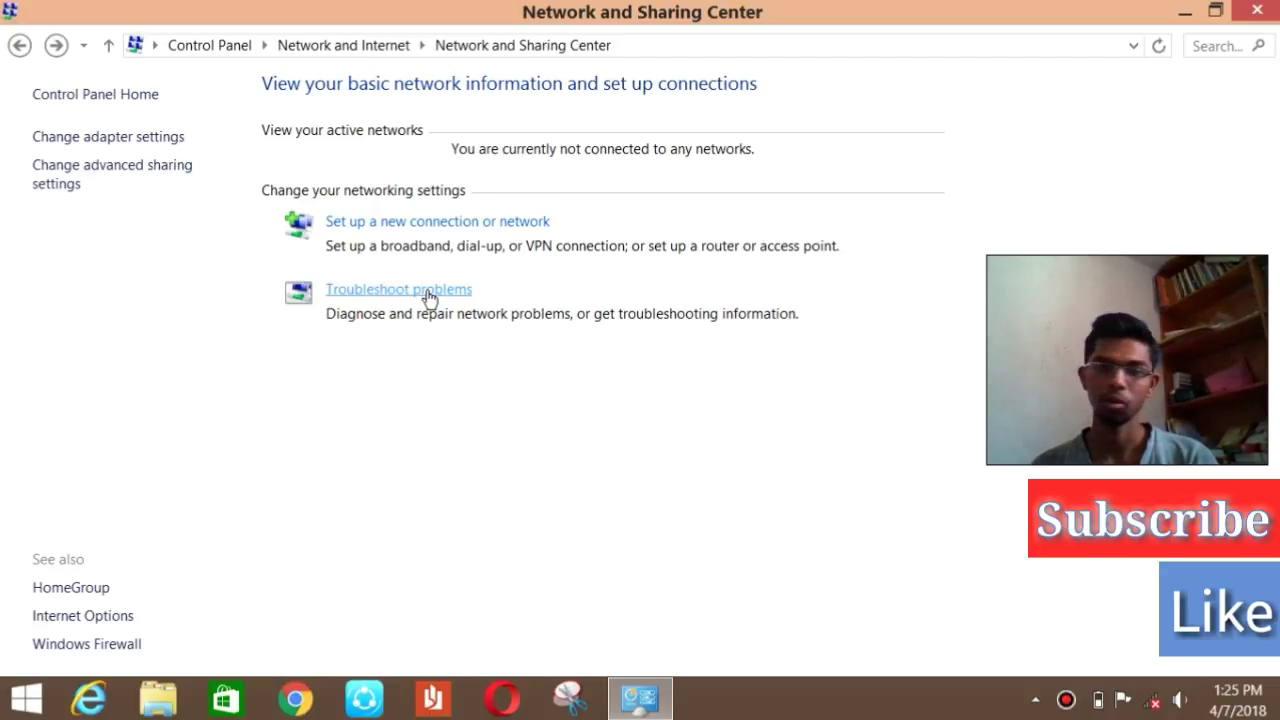
pyautogui.click(428, 291)
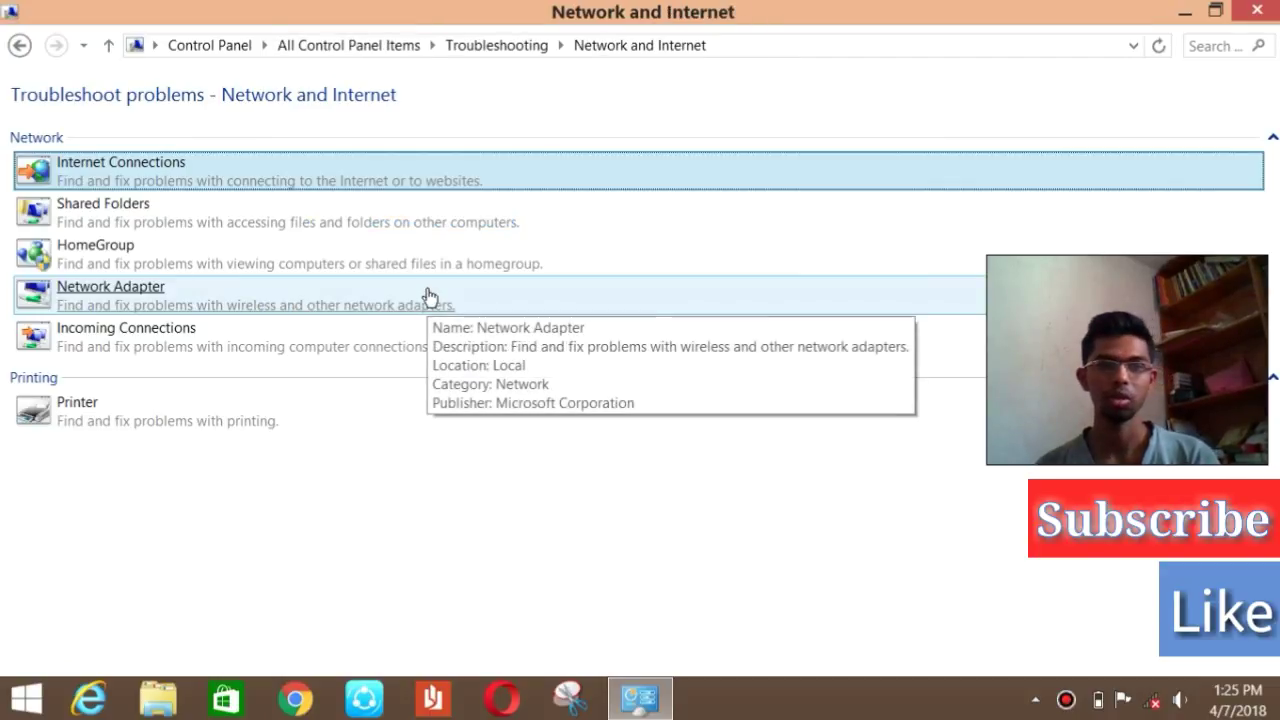
pyautogui.click(20, 47)
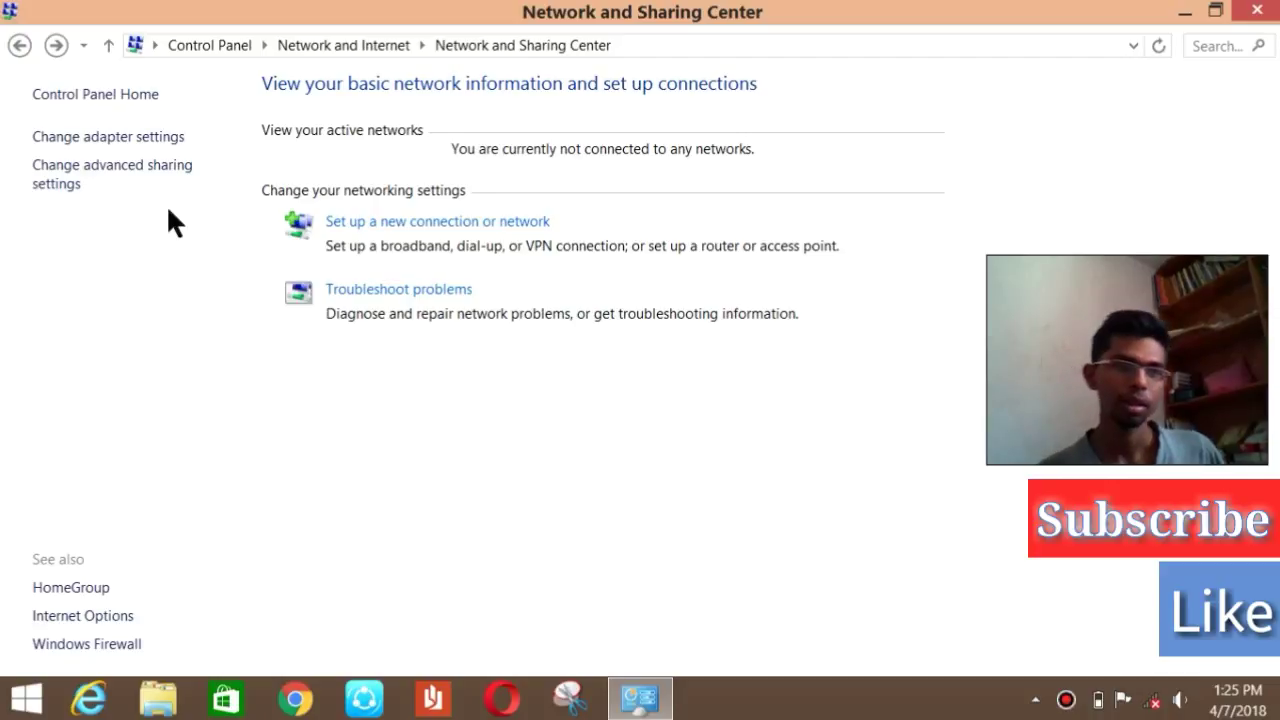
# - Open the adapter settings and review the Ethernet connection's properties, closing them when done
pyautogui.click(108, 140)
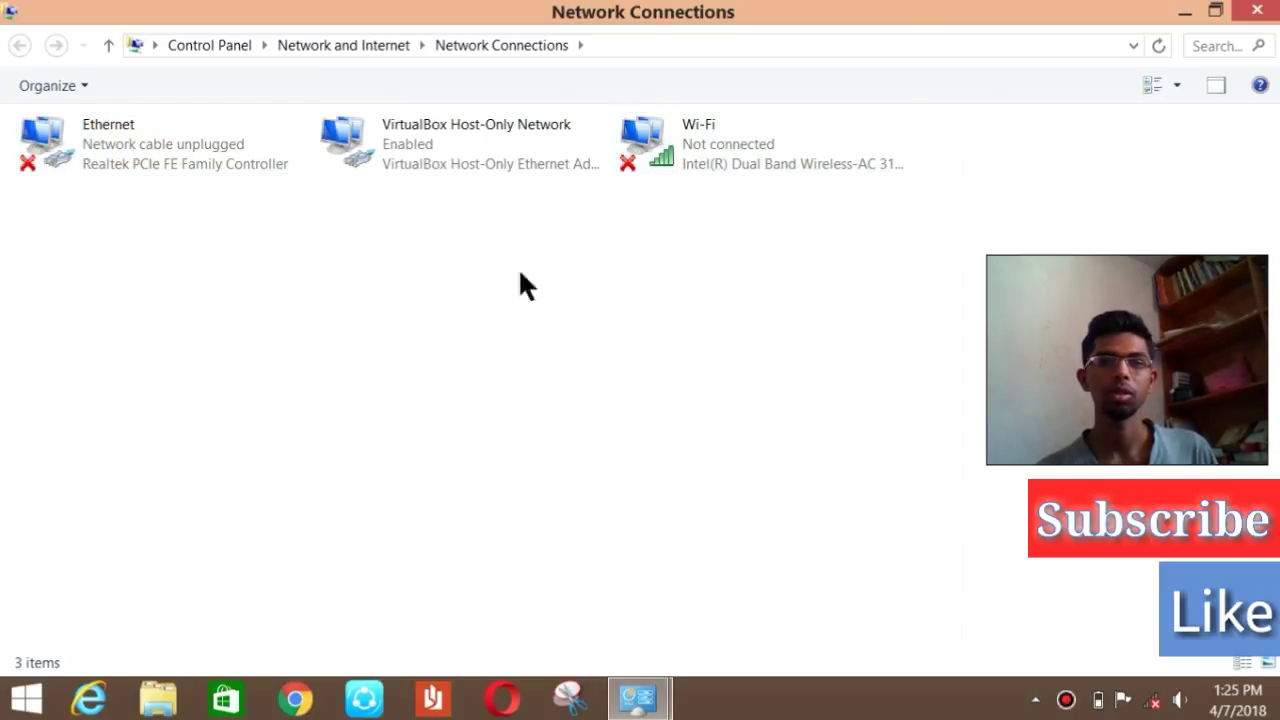
pyautogui.click(80, 145)
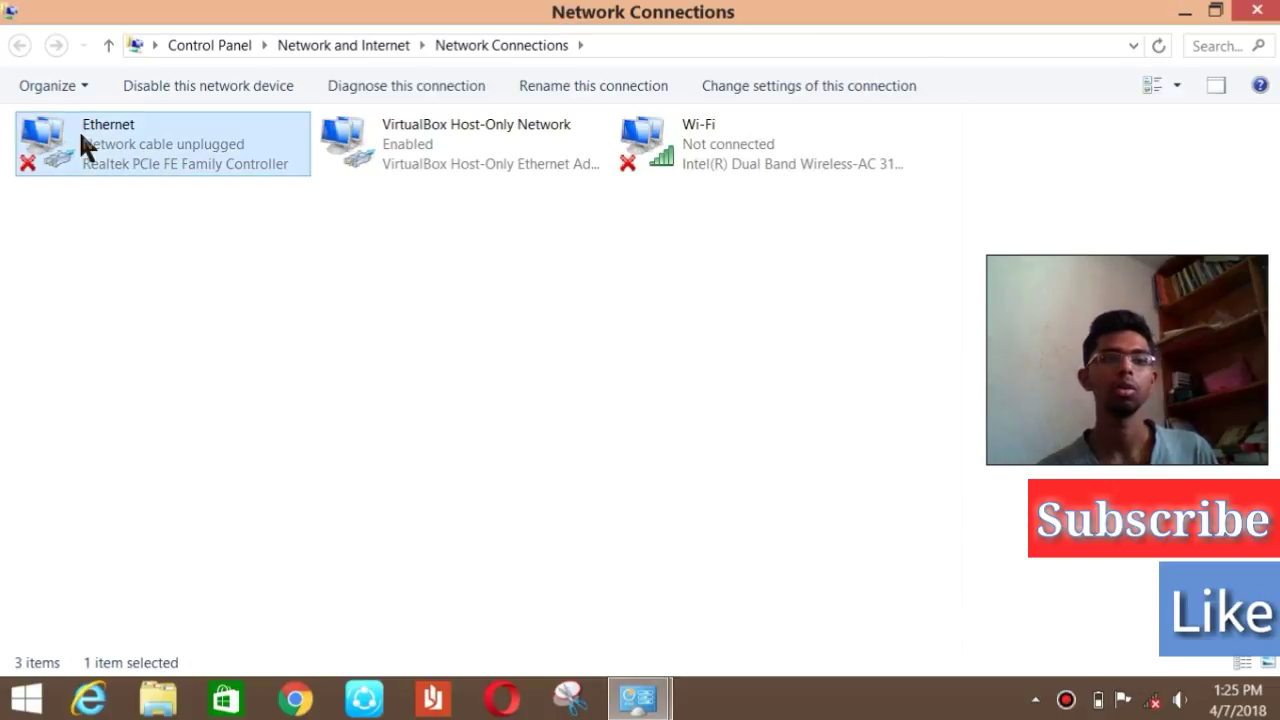
pyautogui.rightClick(81, 136)
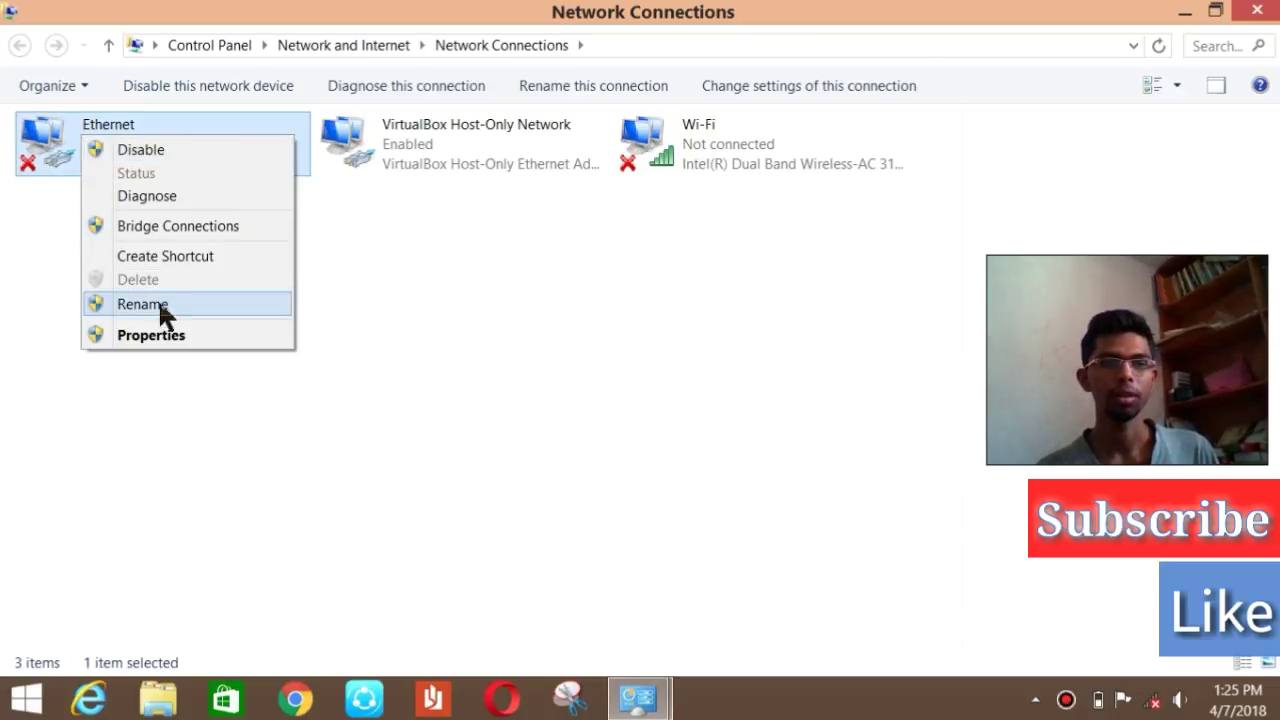
pyautogui.click(170, 340)
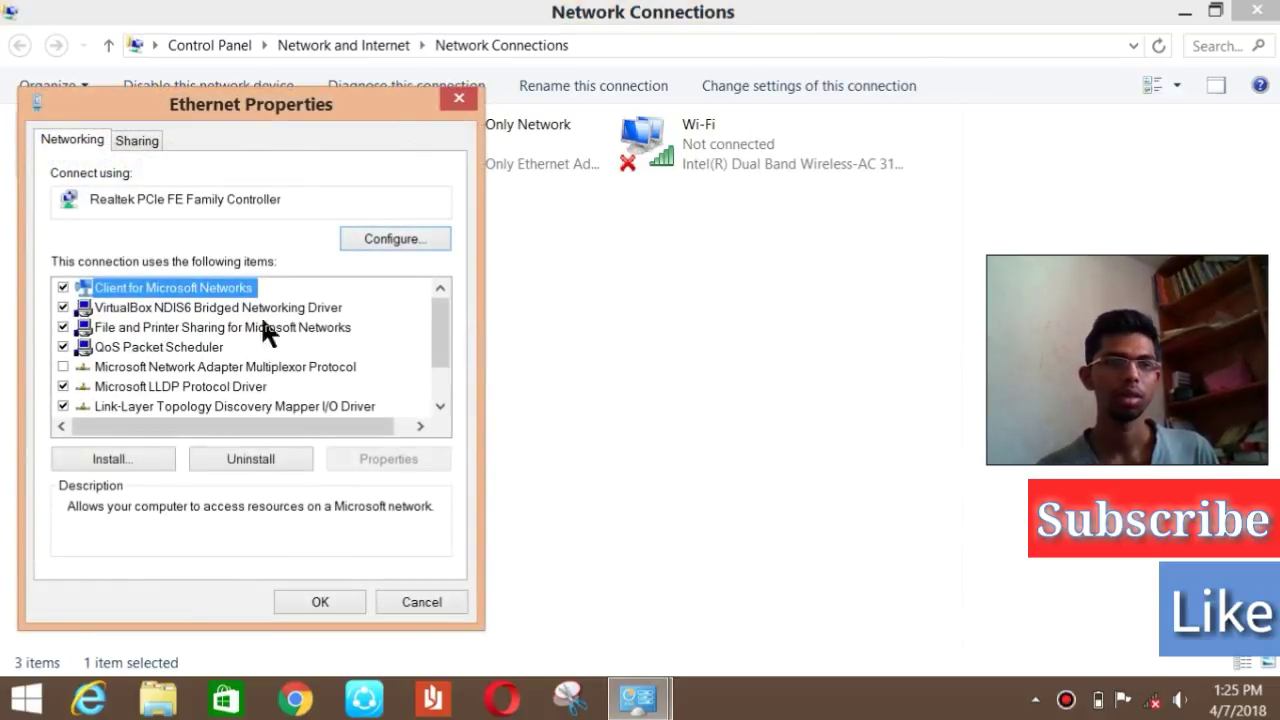
pyautogui.scroll(-1, 443, 345)
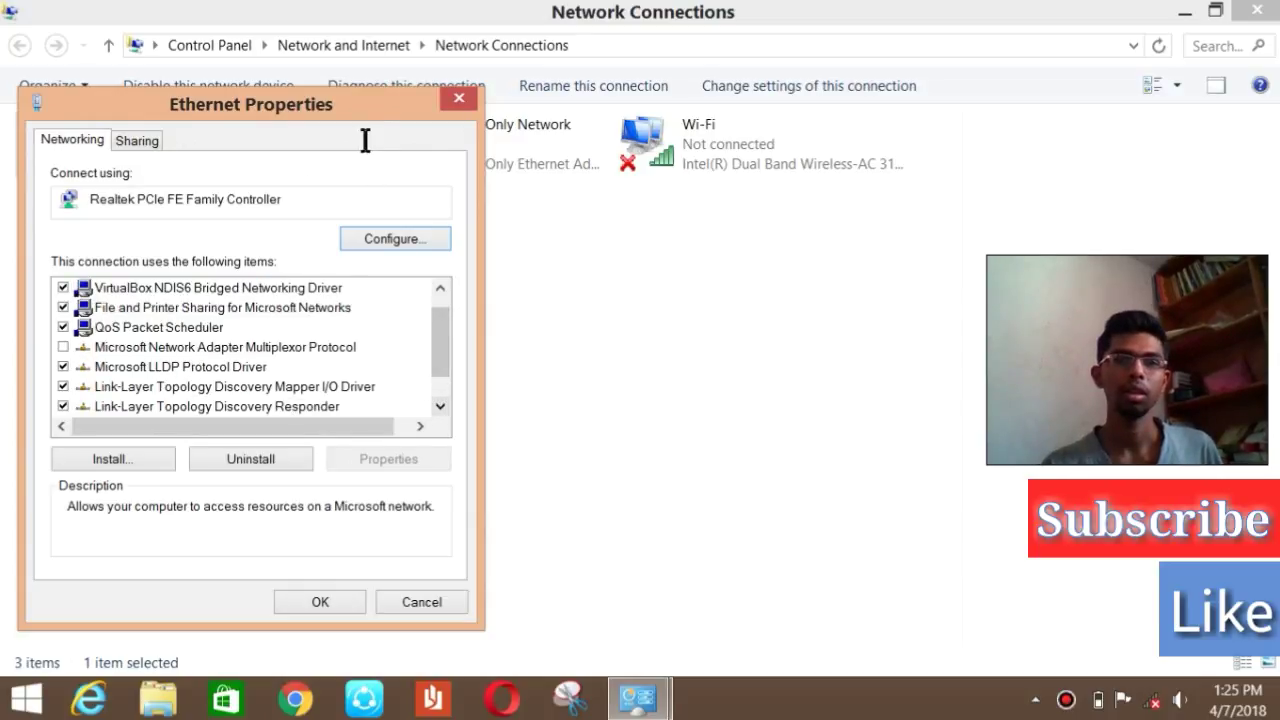
pyautogui.moveTo(358, 111); pyautogui.dragTo(446, 265)
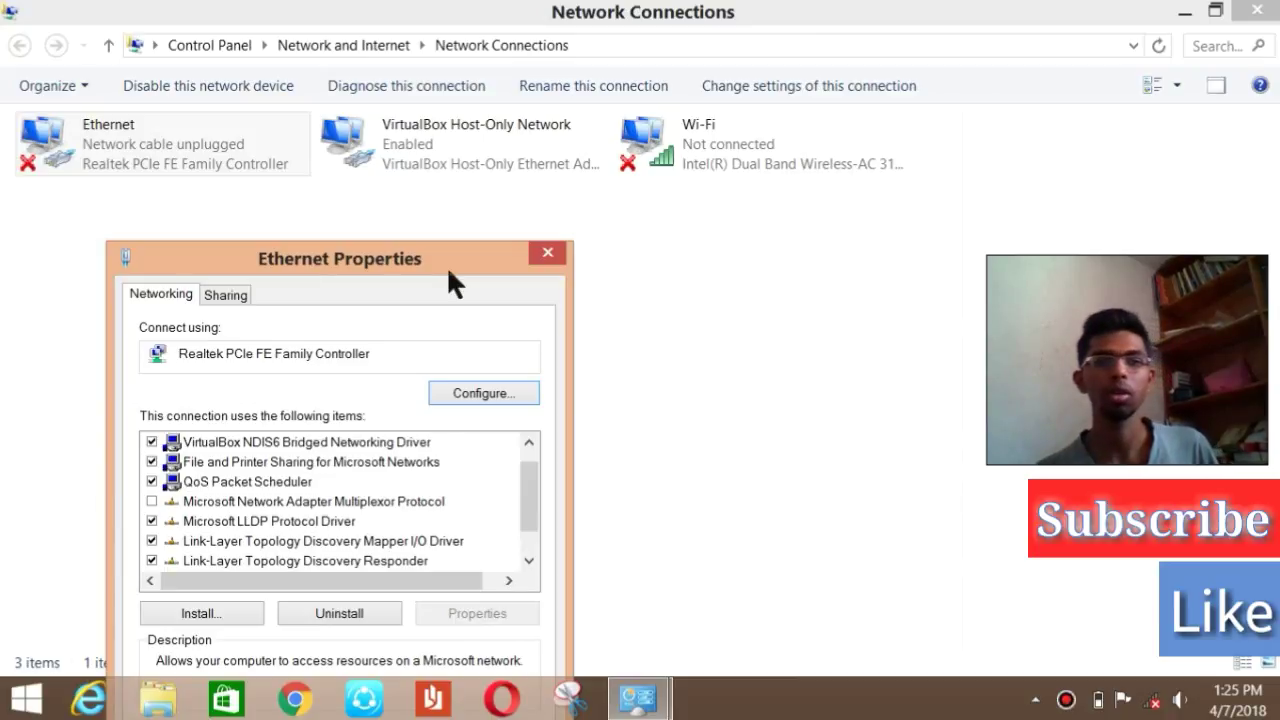
pyautogui.moveTo(446, 265); pyautogui.dragTo(474, 210)
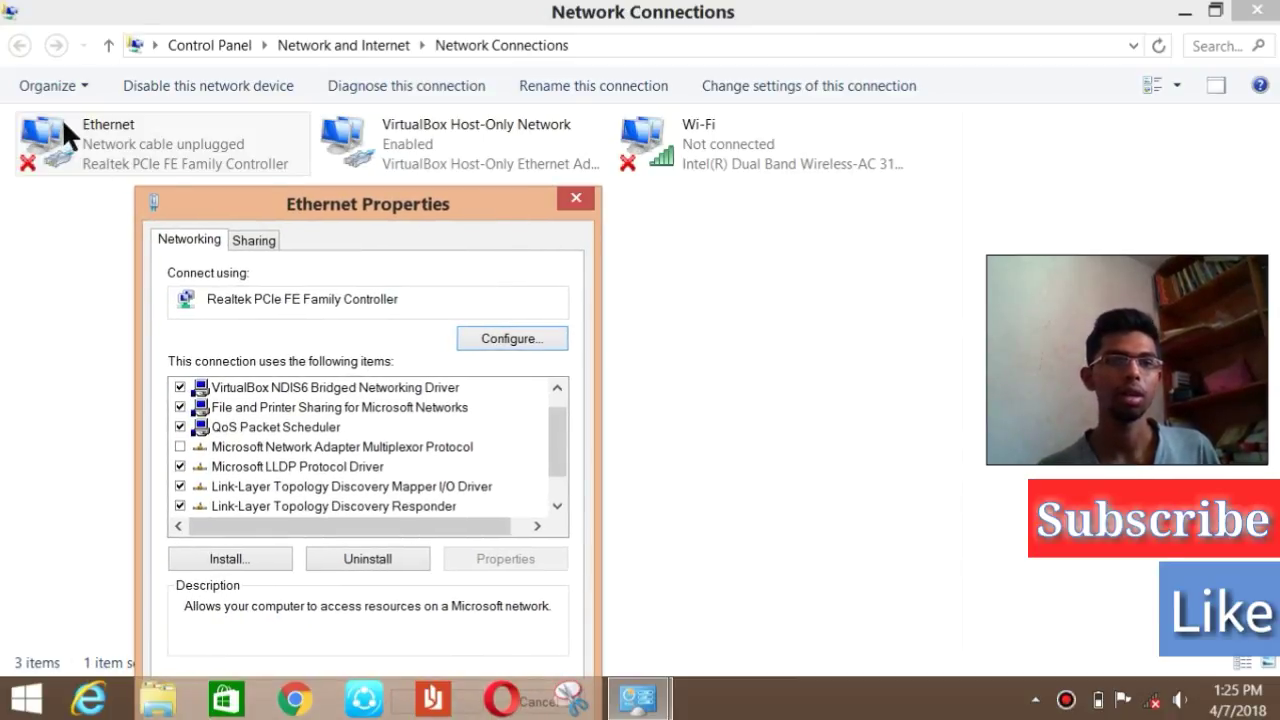
pyautogui.click(576, 198)
# - Open the Internet Protocol Version 4 (TCP/IPv4) properties of the Ethernet connection
pyautogui.rightClick(179, 135)
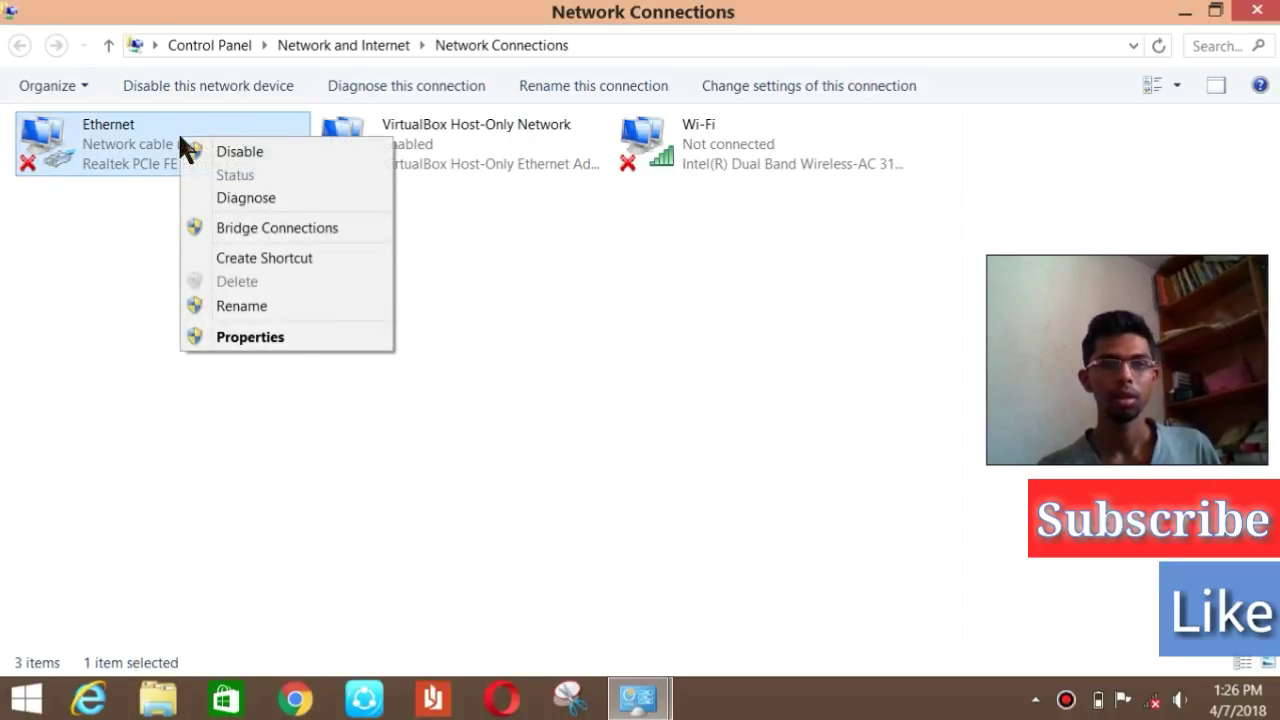
pyautogui.click(285, 338)
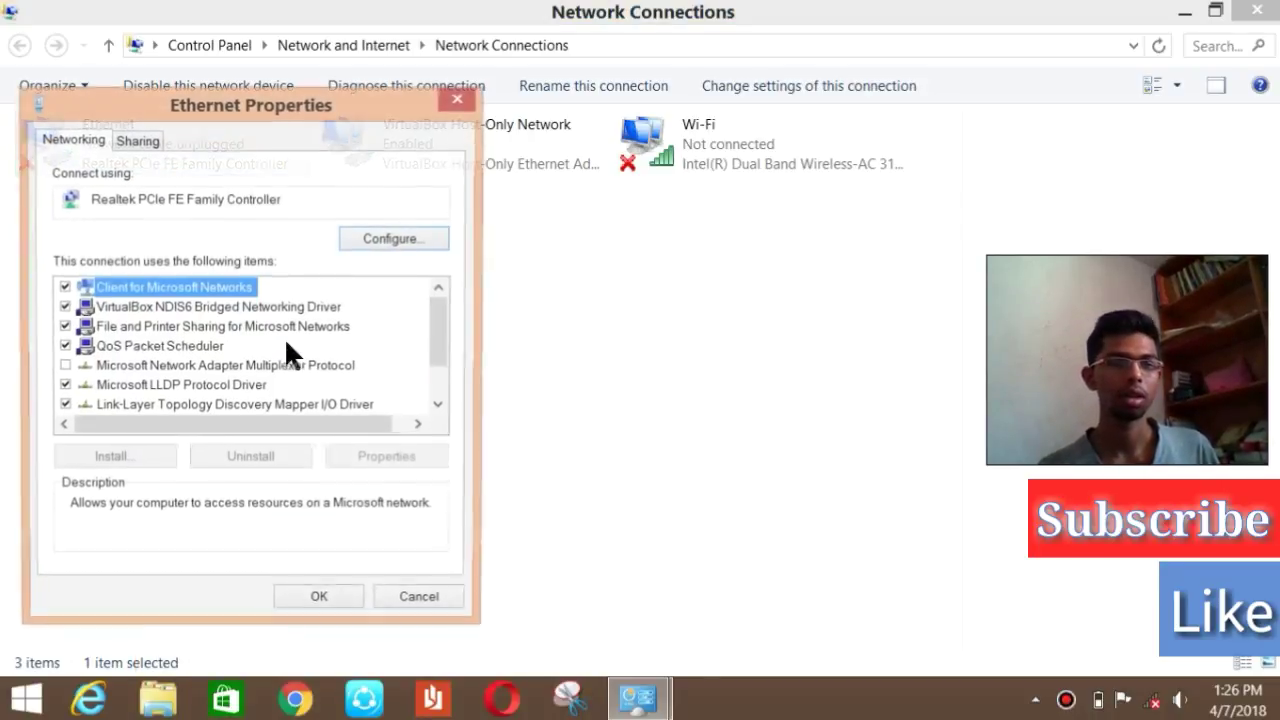
pyautogui.moveTo(435, 337); pyautogui.dragTo(437, 414)
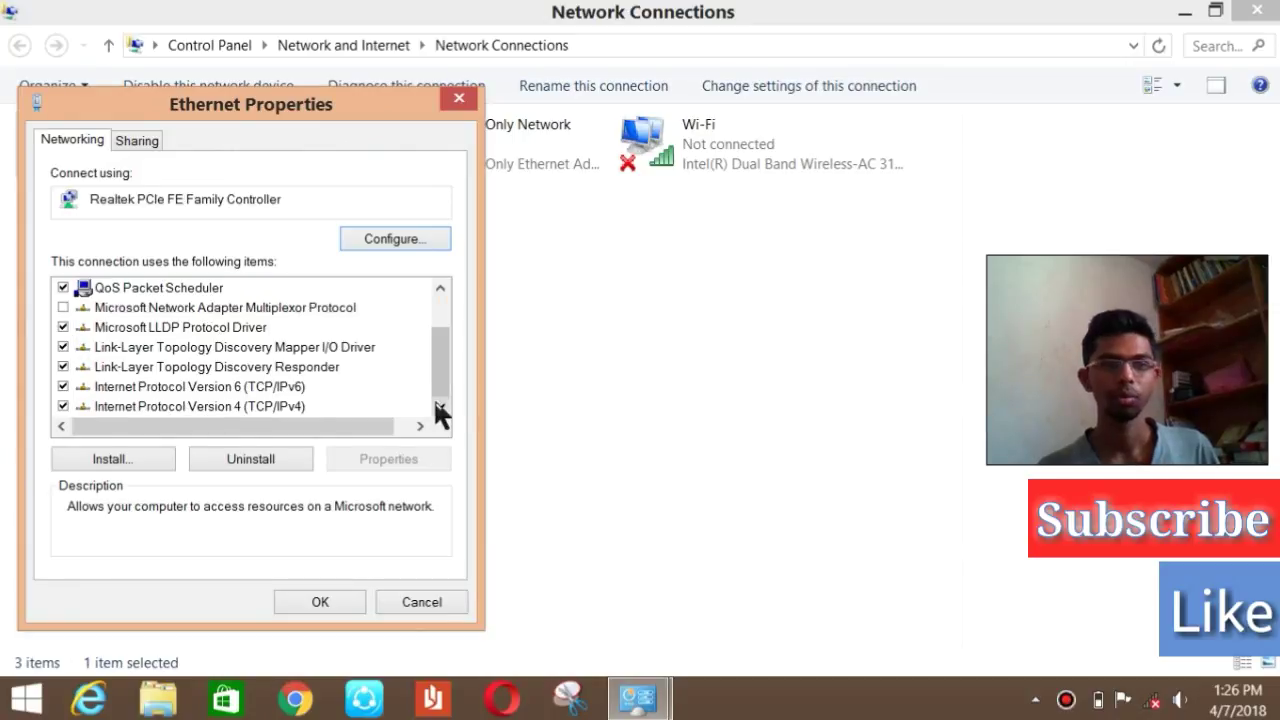
pyautogui.click(208, 408)
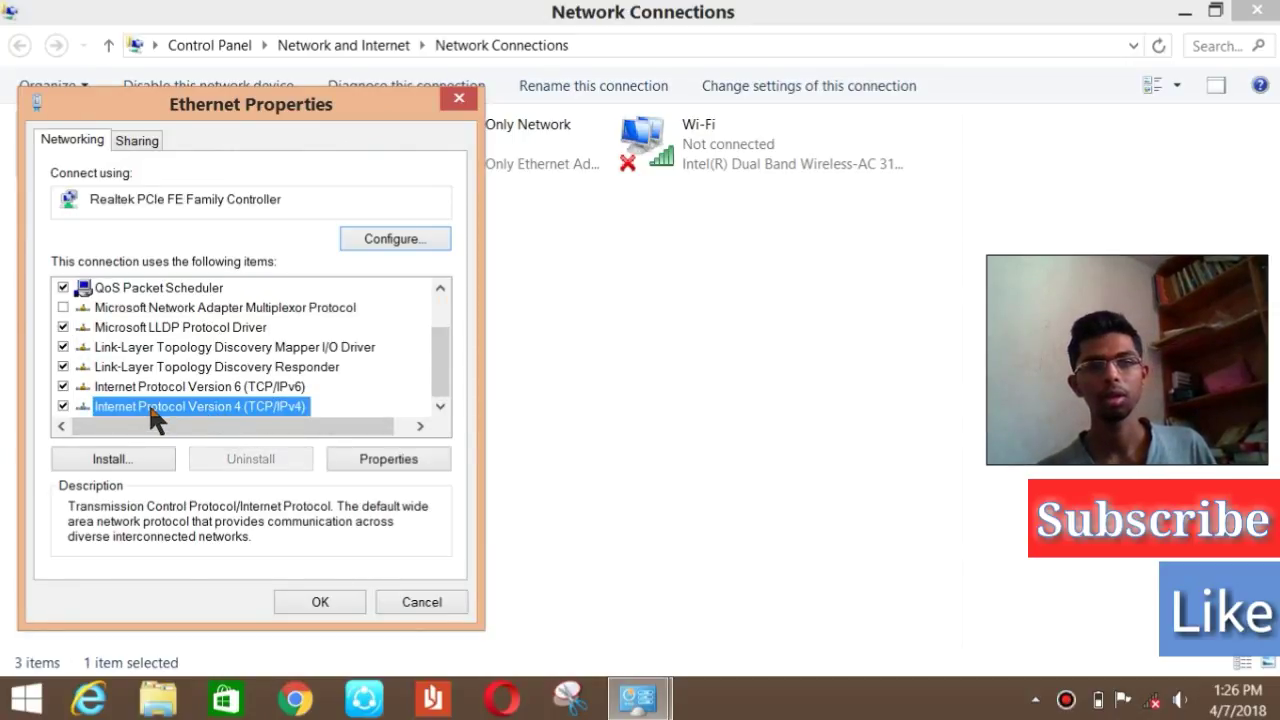
pyautogui.click(389, 457)
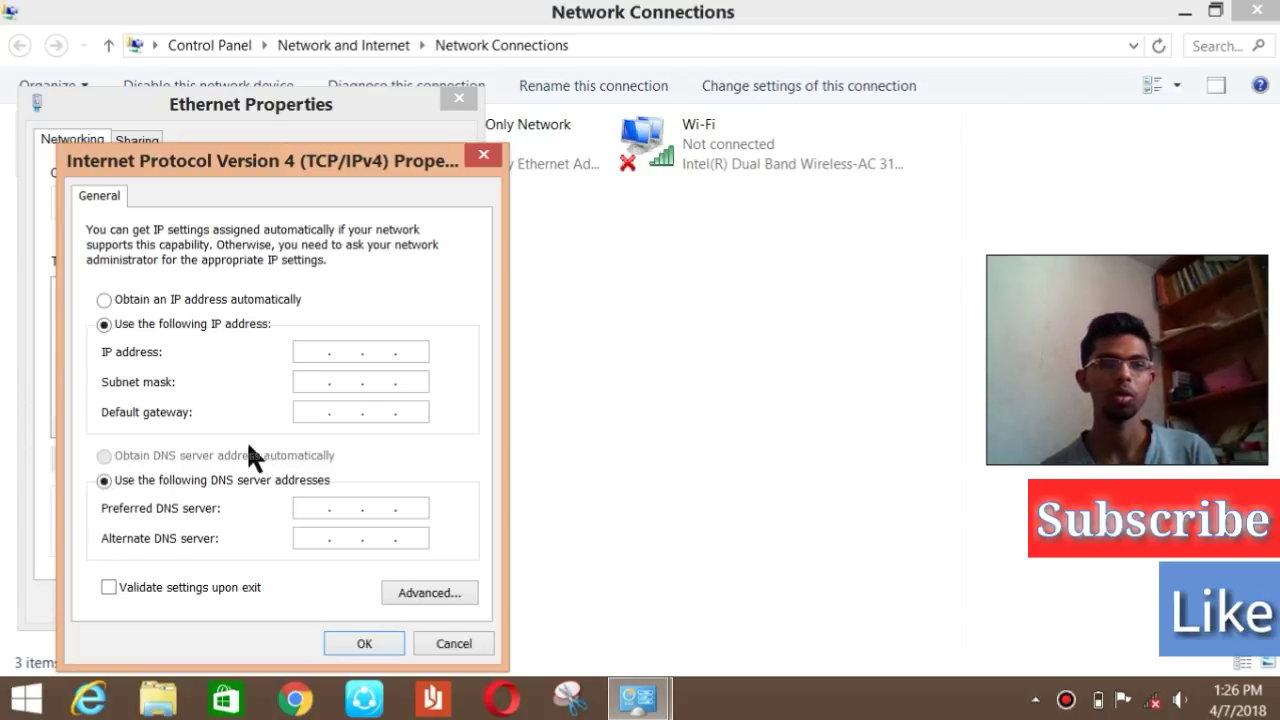
# - Switch IPv4 addressing to automatic and back to a manual IP address, and try to apply it with the address fields blank
pyautogui.click(106, 300)
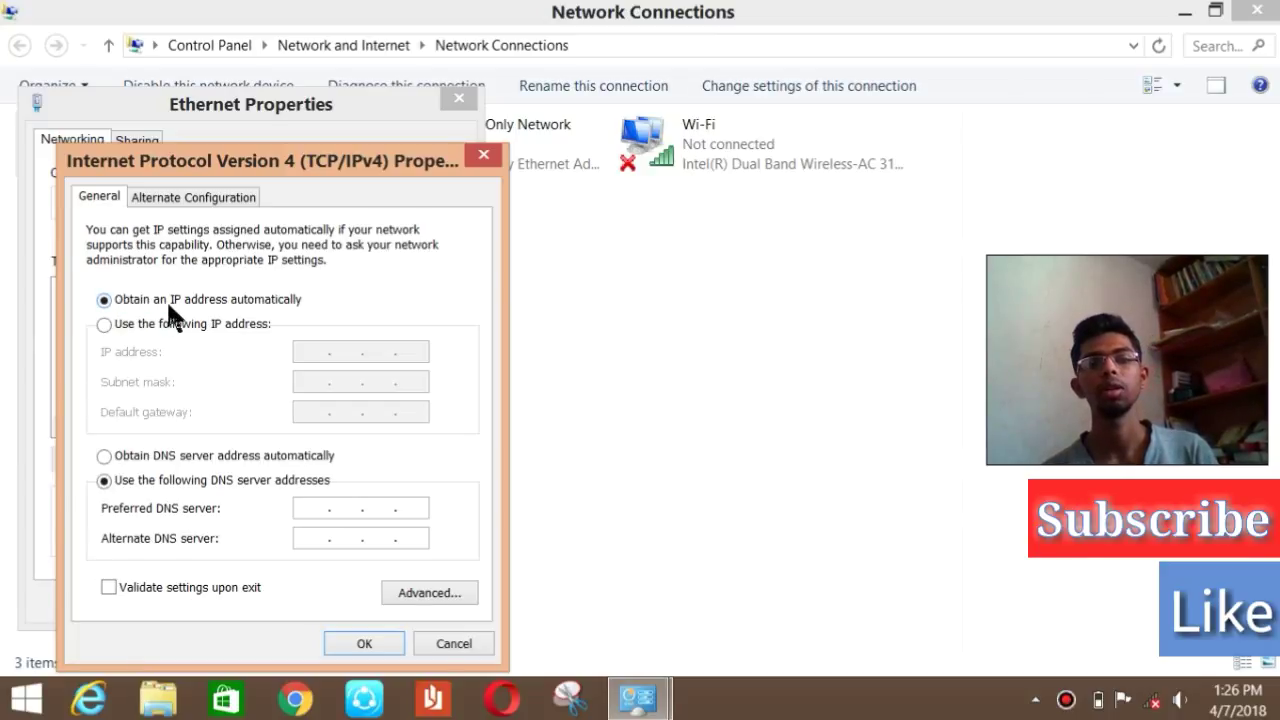
pyautogui.click(158, 323)
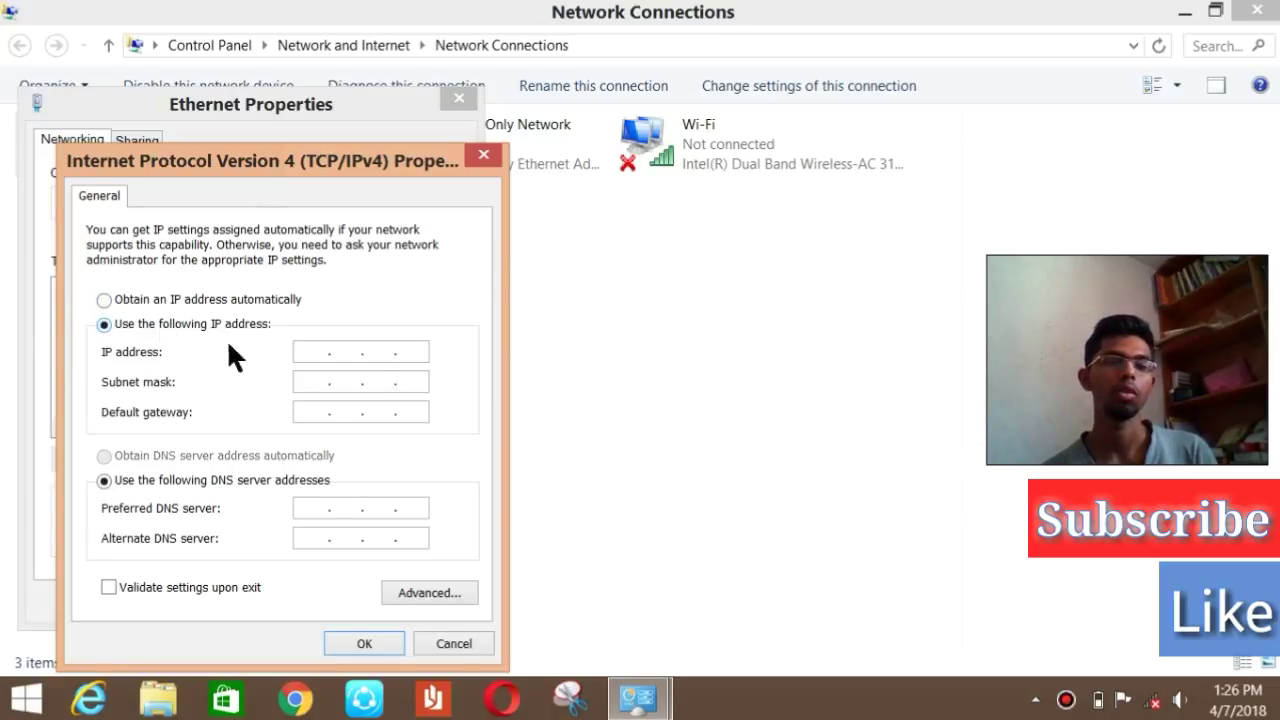
pyautogui.click(389, 651)
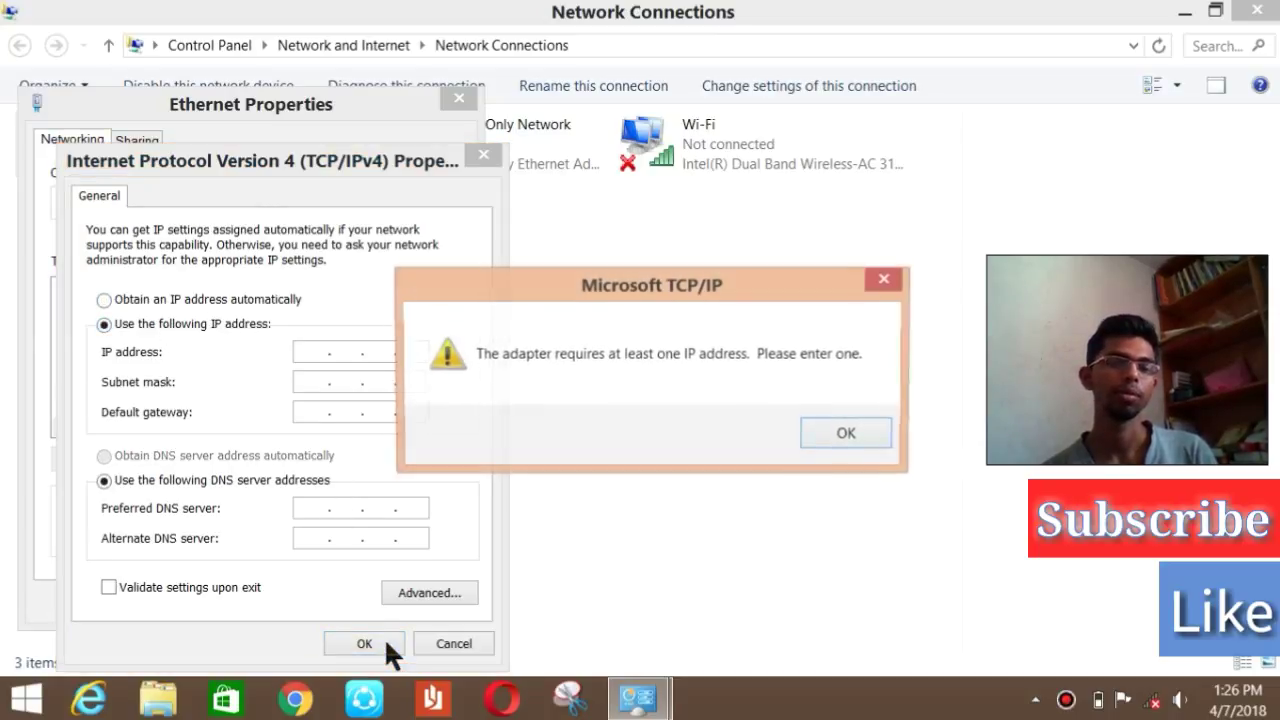
pyautogui.click(828, 428)
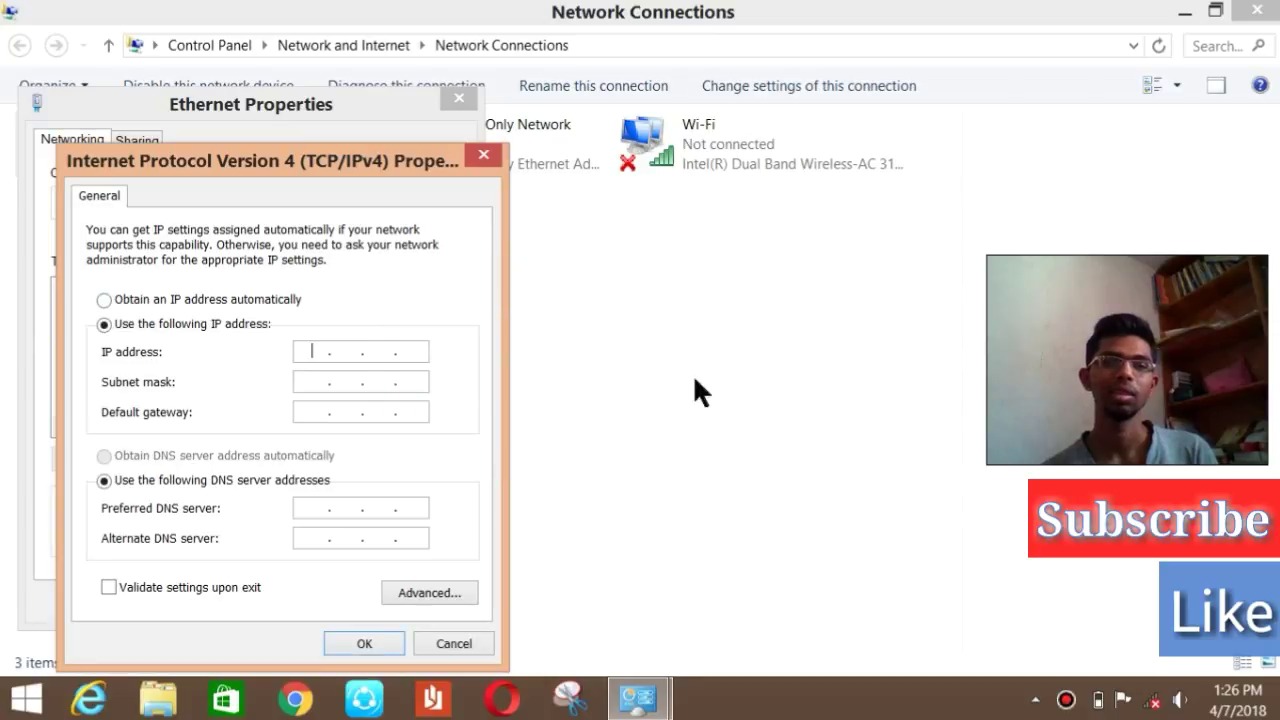
# - Close the IPv4 and Ethernet properties without saving, and close the remaining network settings windows
pyautogui.click(483, 158)
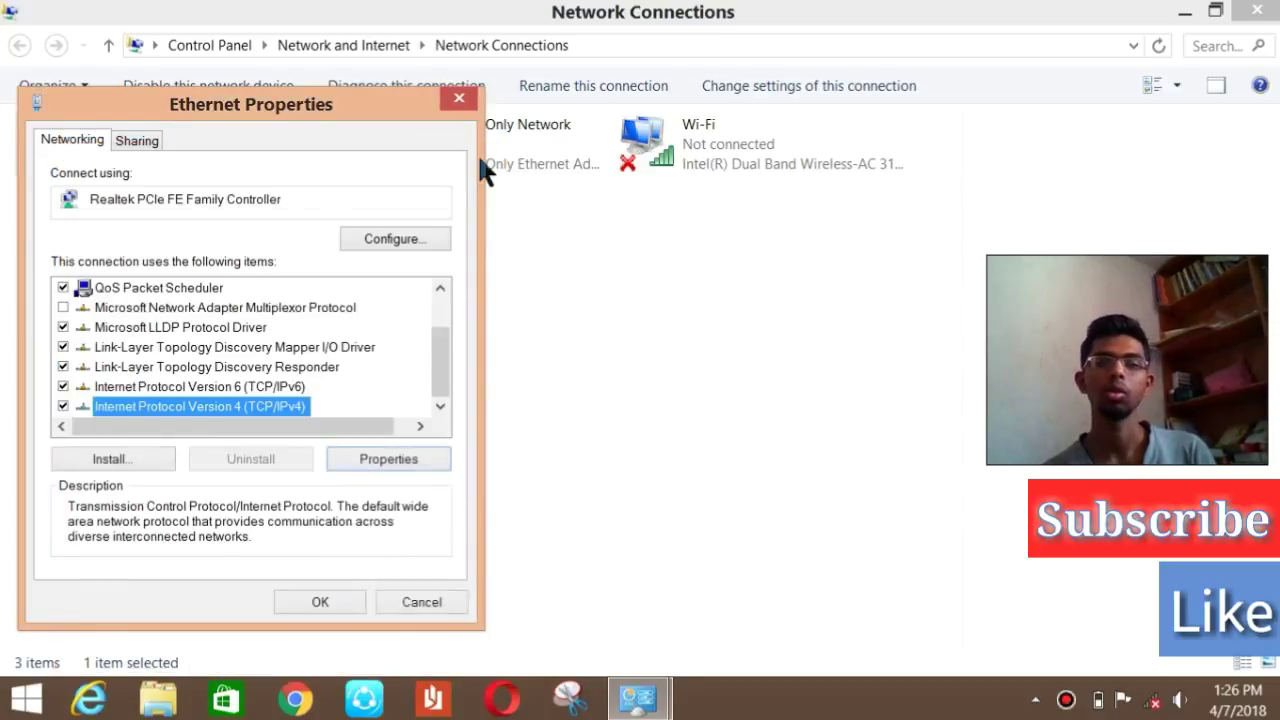
pyautogui.click(457, 97)
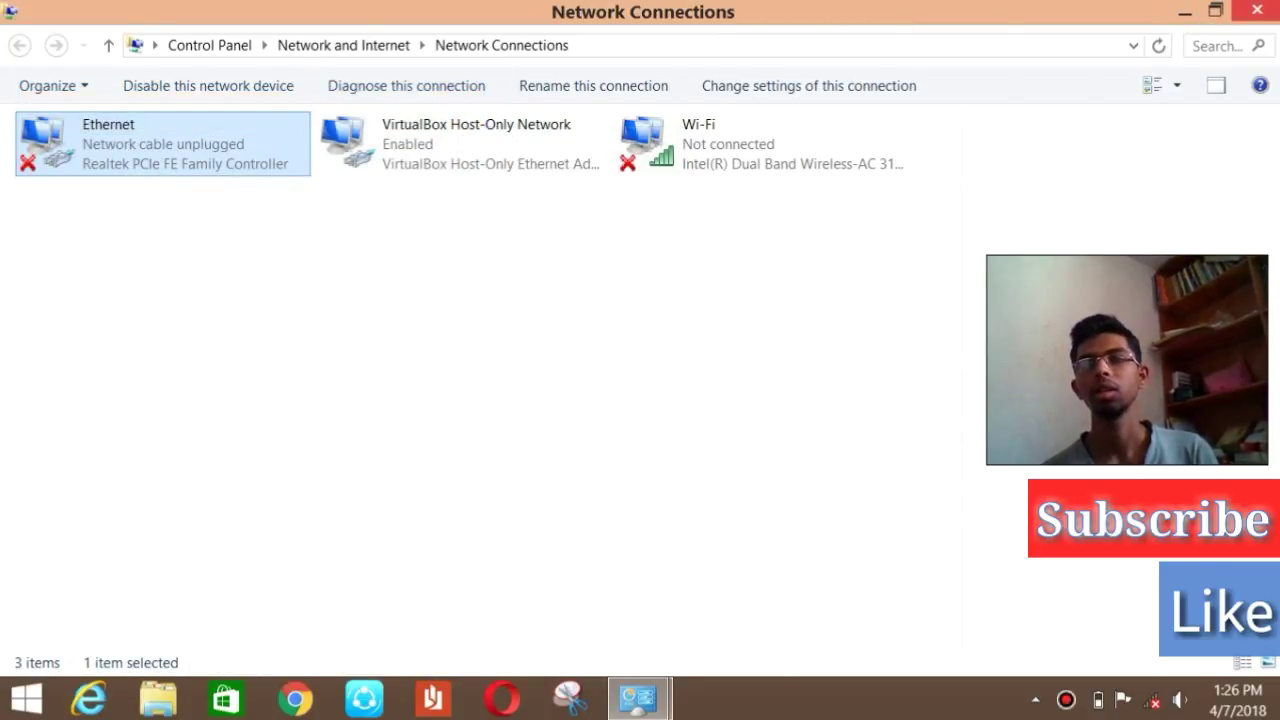
pyautogui.click(1257, 11)
pyautogui.hotkey('alt', 'F4')
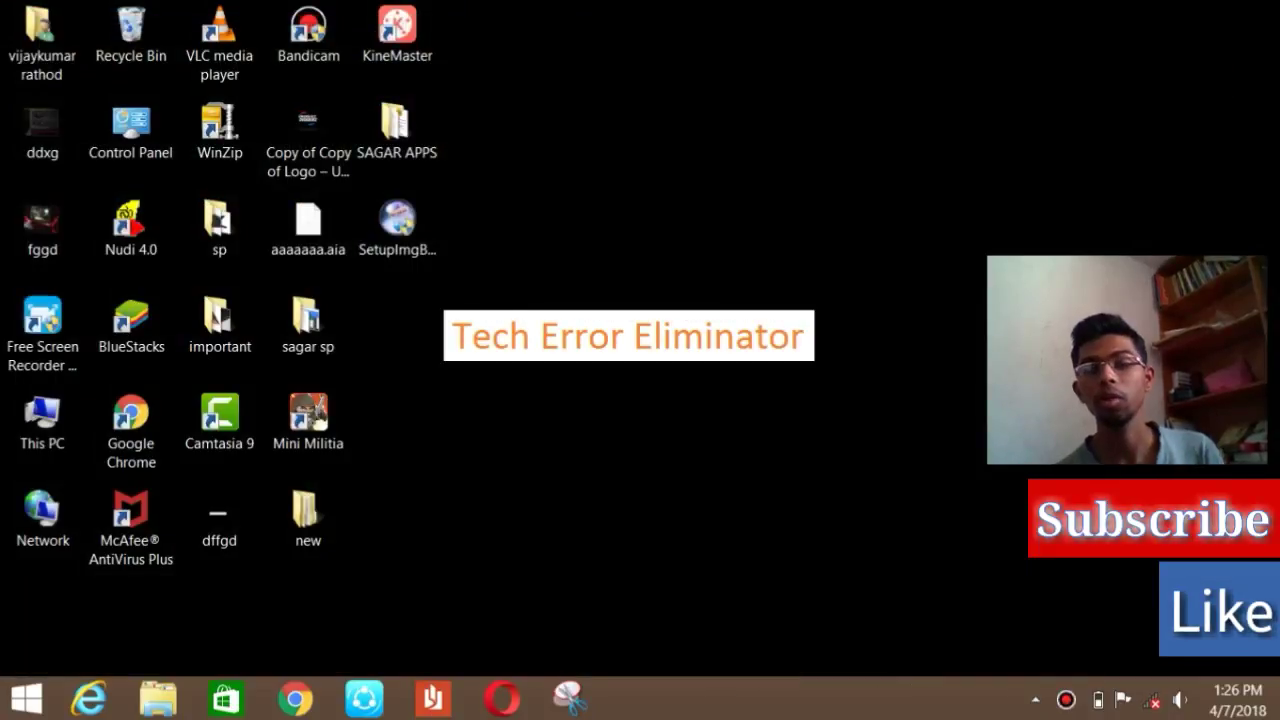